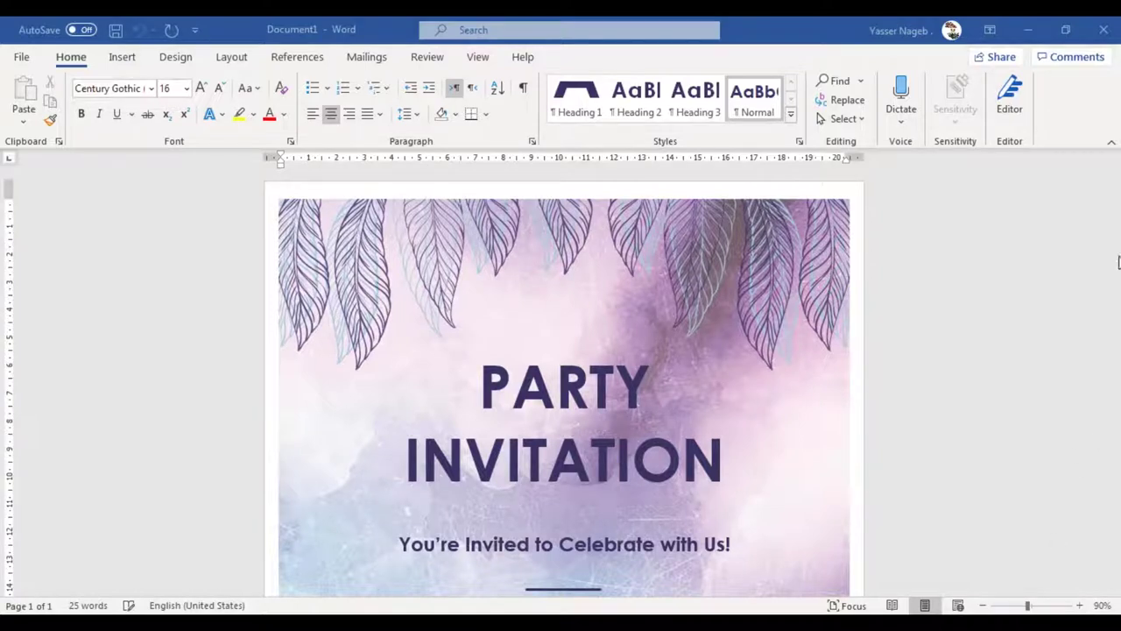
Scroll the invitation flyer down past the 'SATURDAY, 21 AUGUST' date to the RSVP line
scroll(698, 387, "down", 1)
scroll(809, 388, "up", 1)
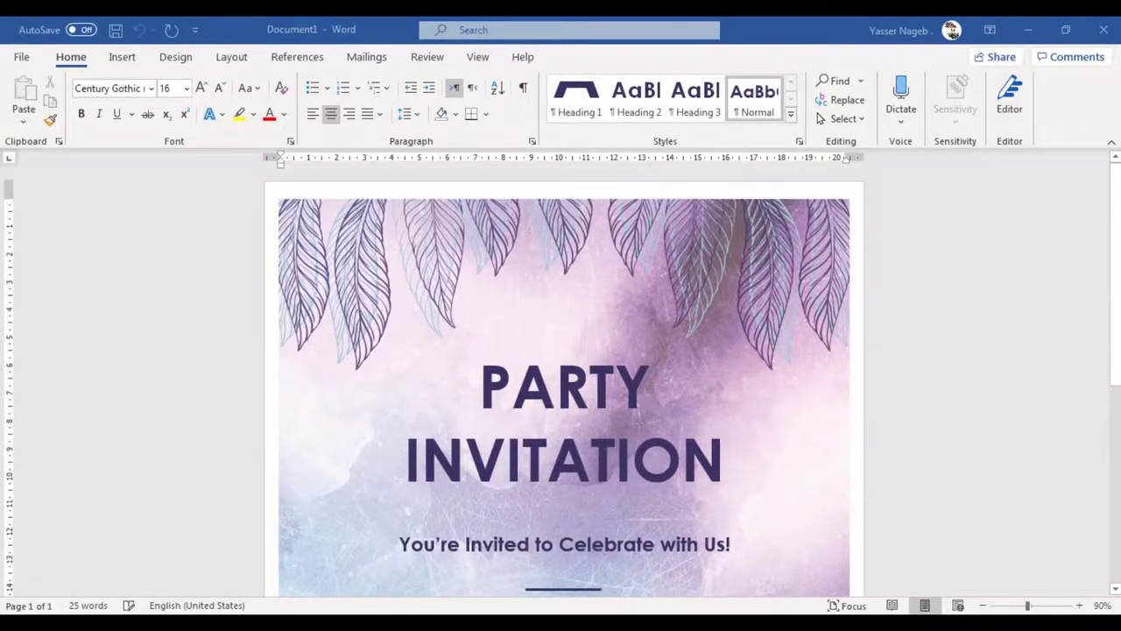
left_click_drag(1115, 234, 1115, 279)
scroll(1041, 278, "down", 2)
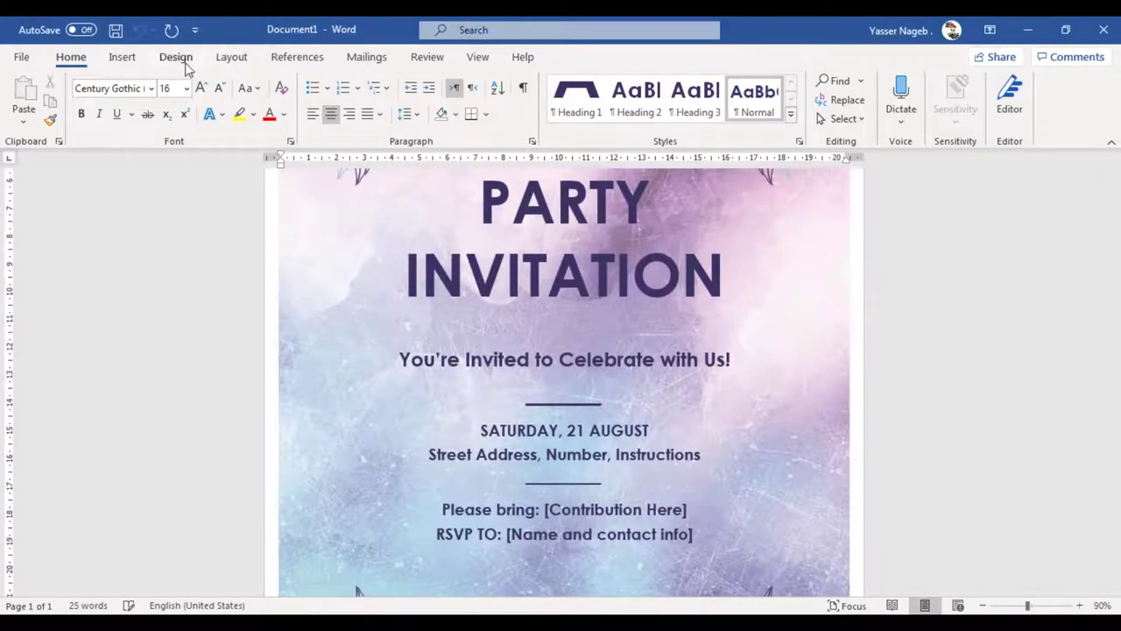
Turn on Read Aloud from the Review tab, read the PARTY INVITATION title, then skip ahead
left_click(416, 63)
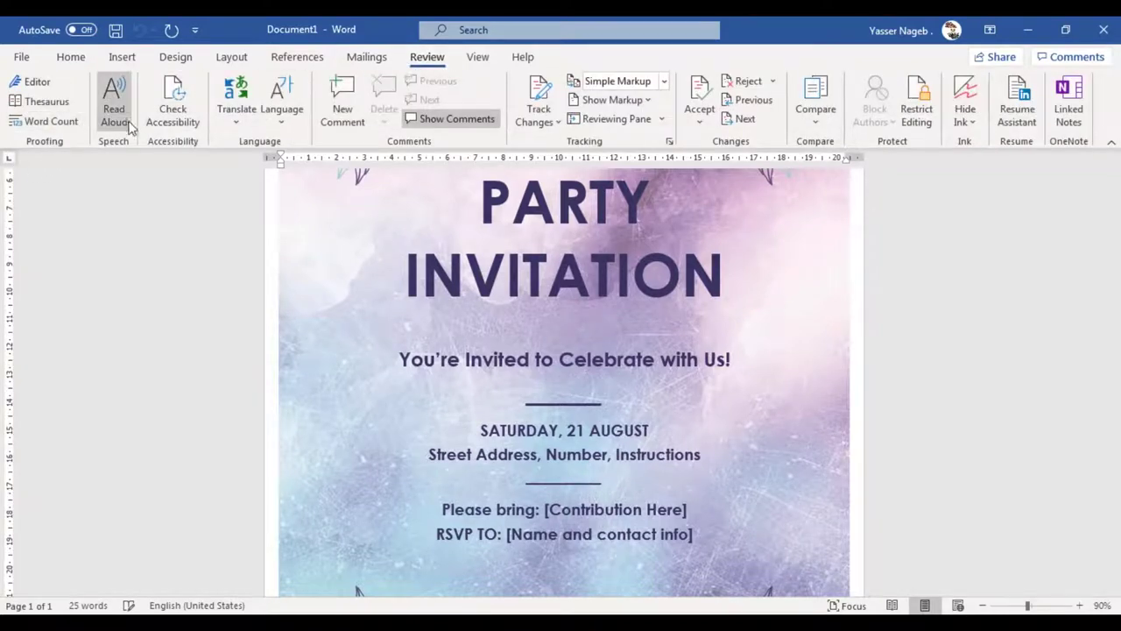
left_click(123, 92)
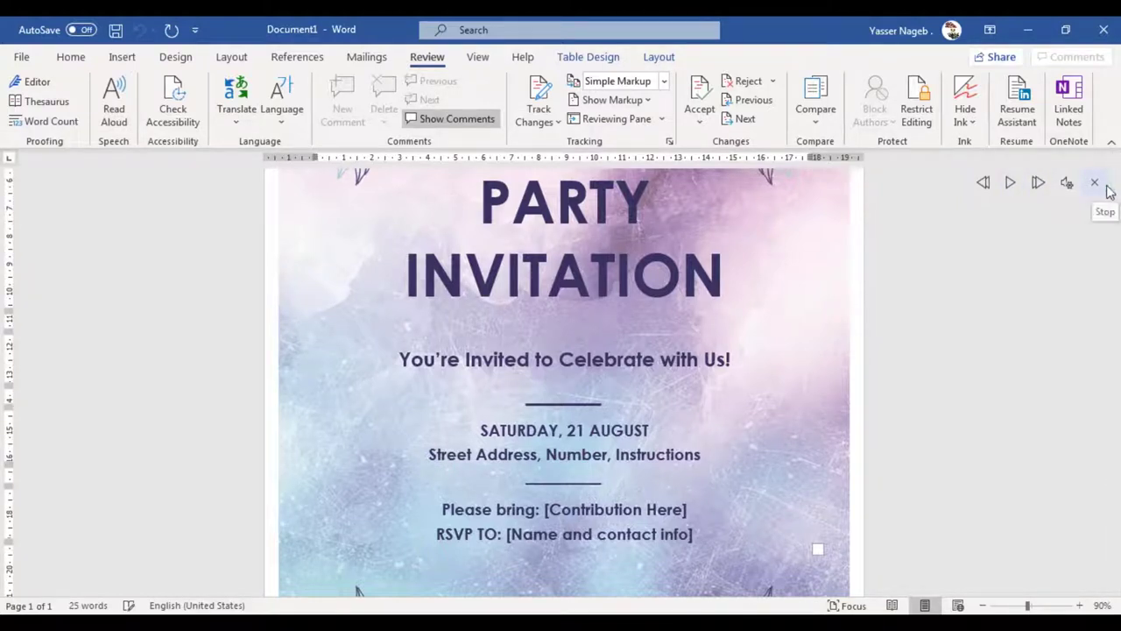
left_click(1011, 184)
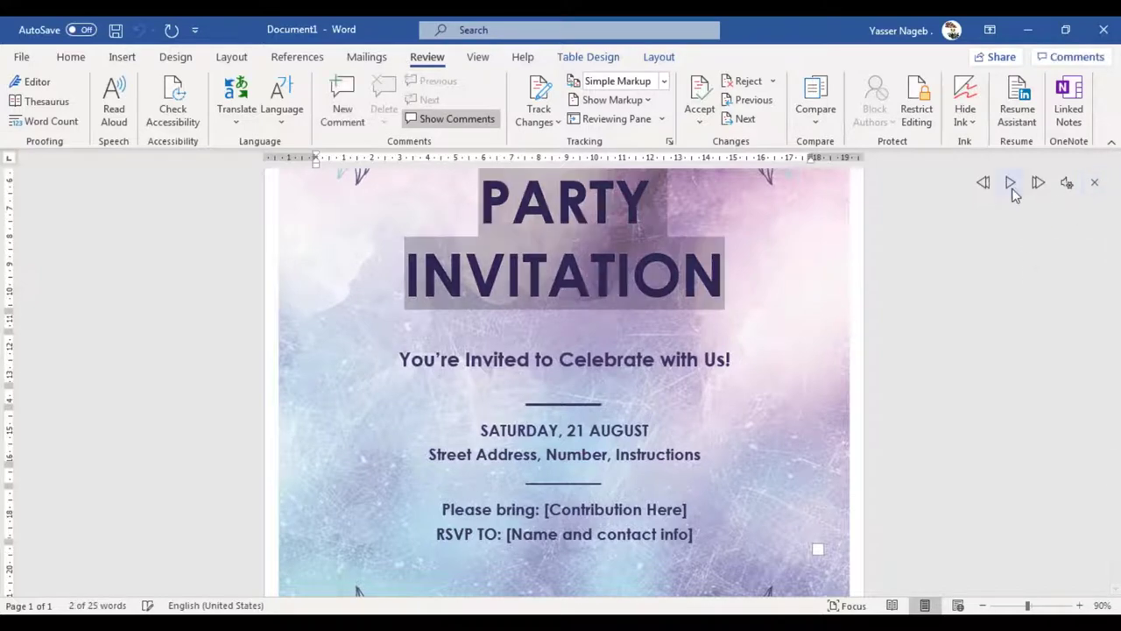
left_click(1011, 184)
left_click(1036, 186)
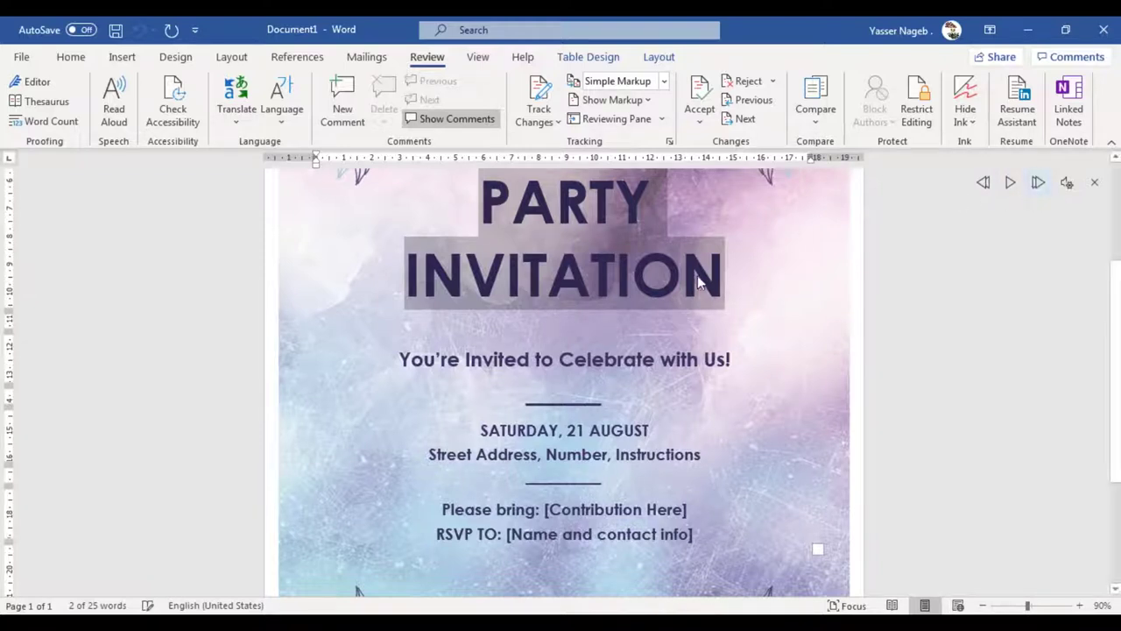
Resume Read Aloud so it reads on through to the RSVP placeholder line
left_click(1013, 186)
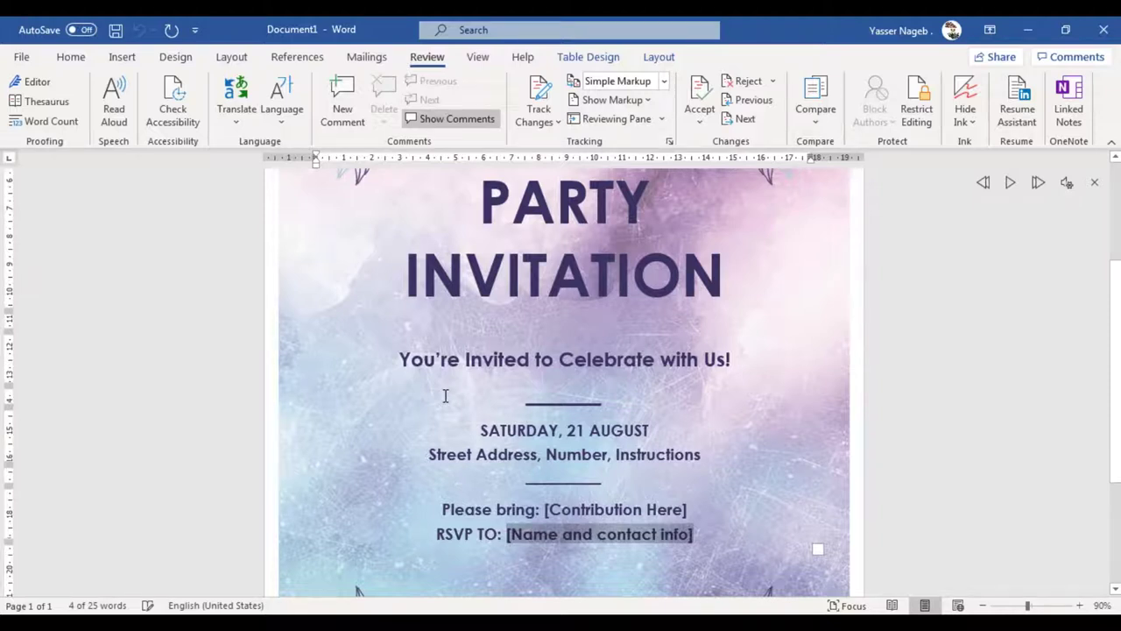
Raise the Read Aloud reading speed and test it with a short playback, then pause
left_click(1068, 187)
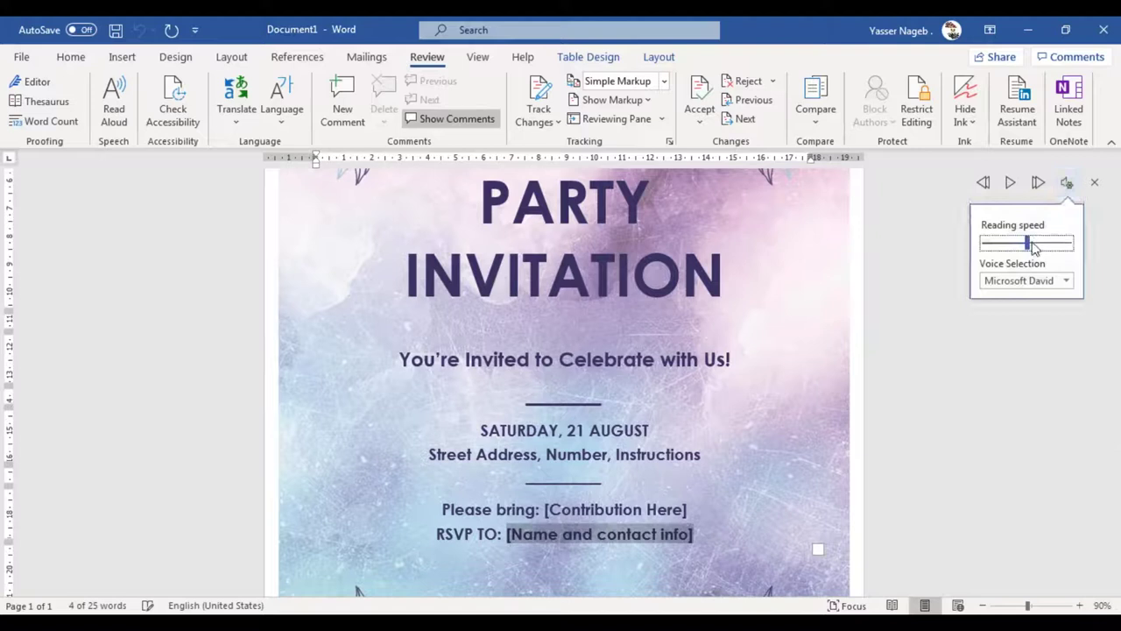
left_click_drag(1026, 242, 1077, 247)
left_click(1012, 186)
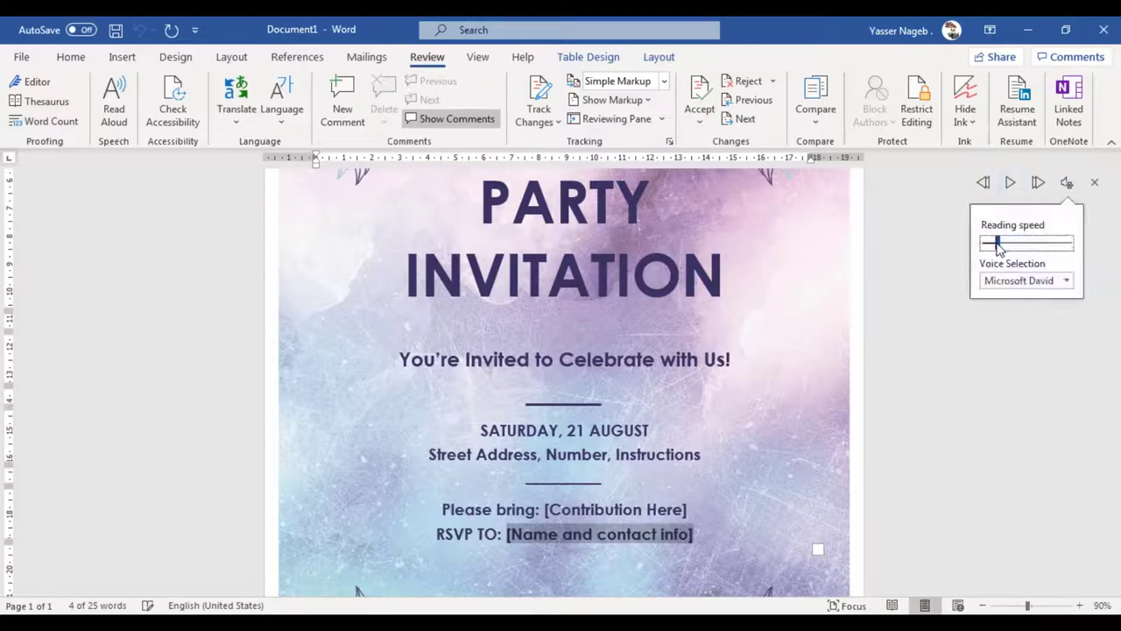
left_click(1010, 188)
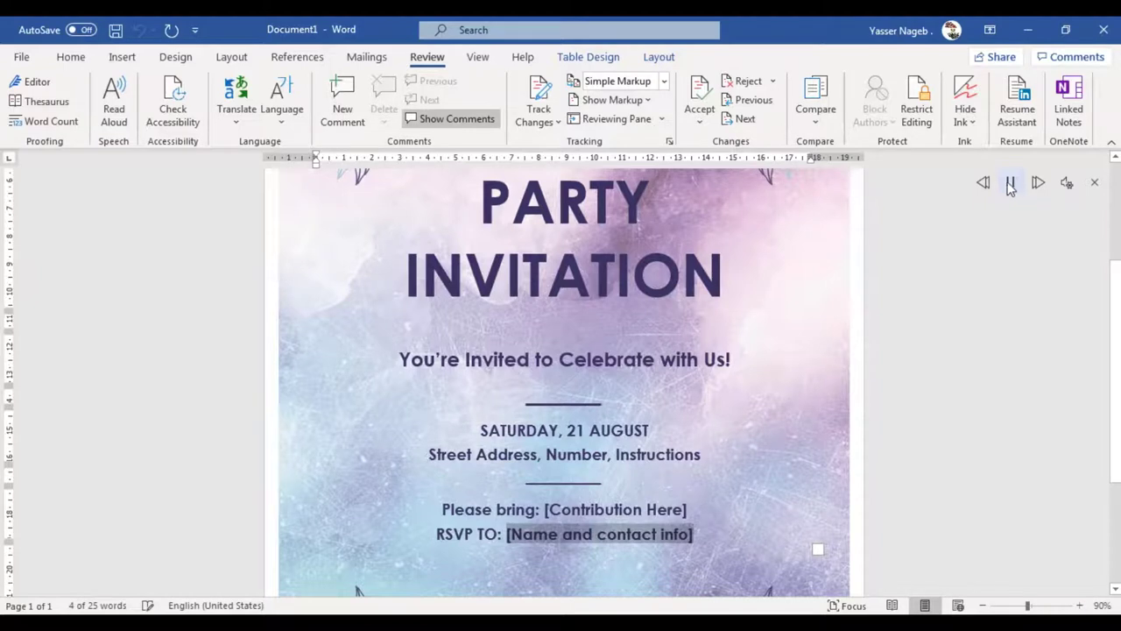
left_click(1010, 186)
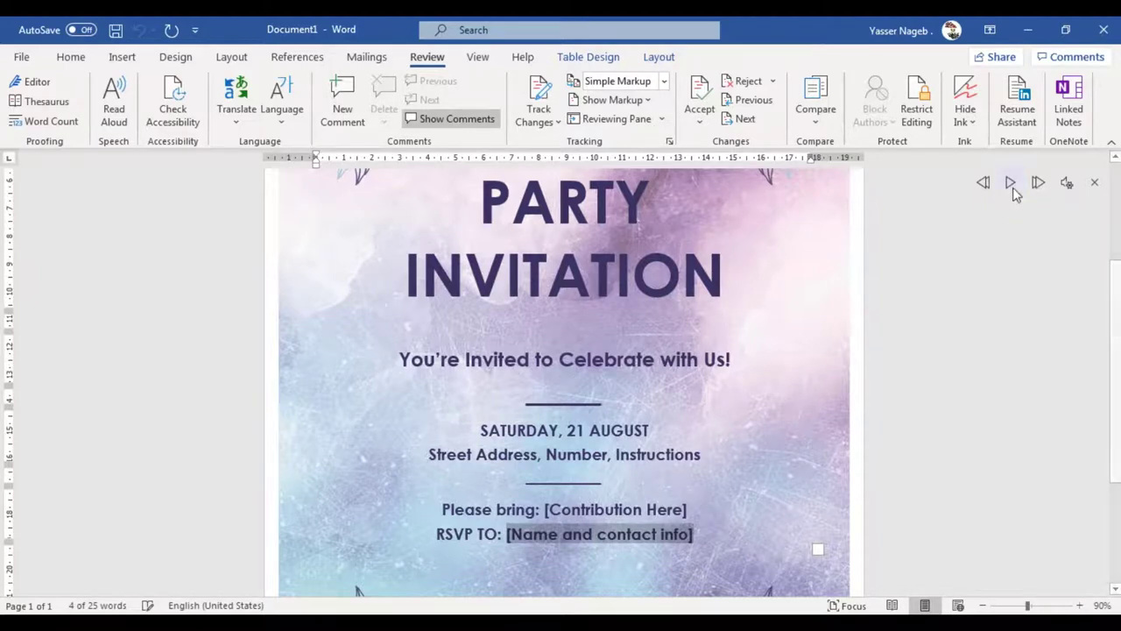
Speed the reading up further, then ease it back slightly toward mid-range and replay
left_click(1066, 182)
left_click_drag(998, 246, 1032, 247)
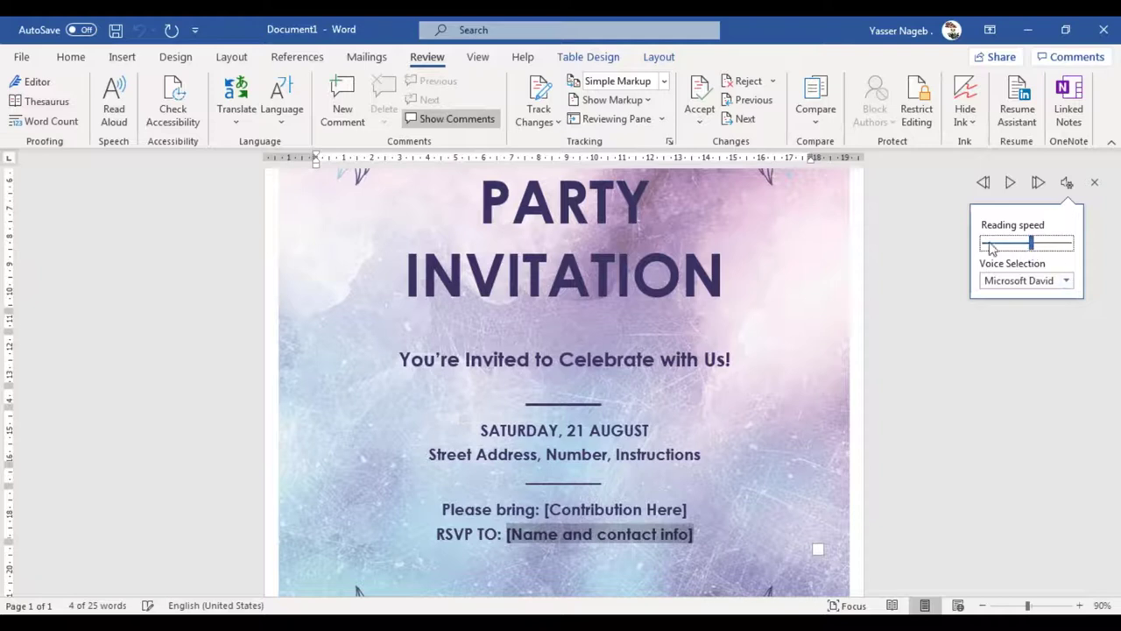
left_click(1013, 185)
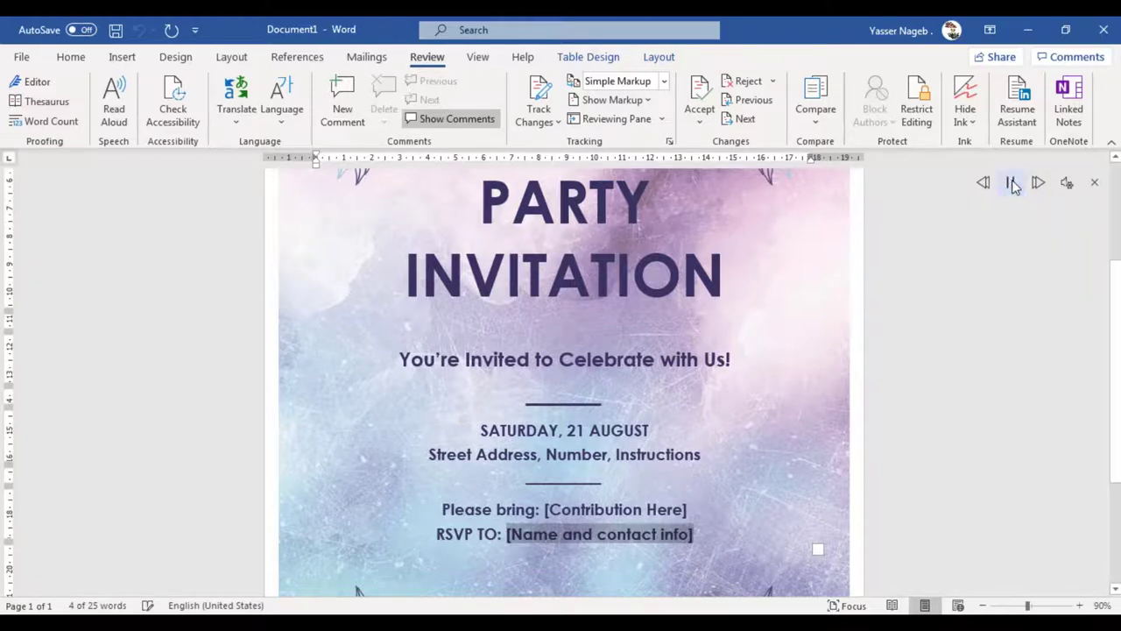
left_click(1067, 184)
left_click_drag(1031, 244, 1017, 245)
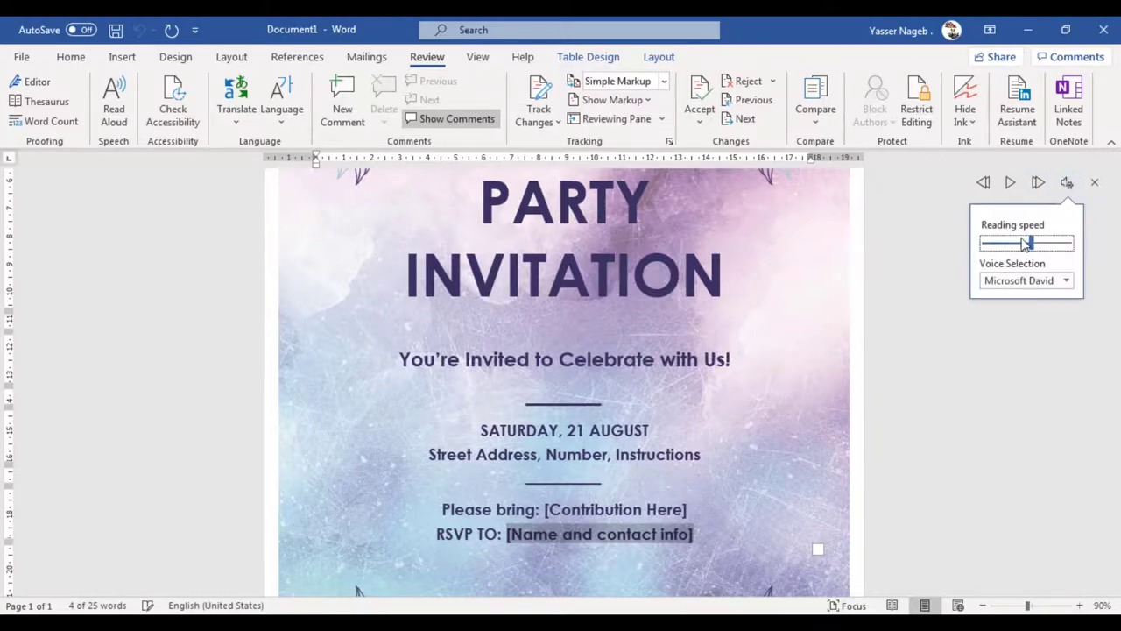
left_click(1010, 184)
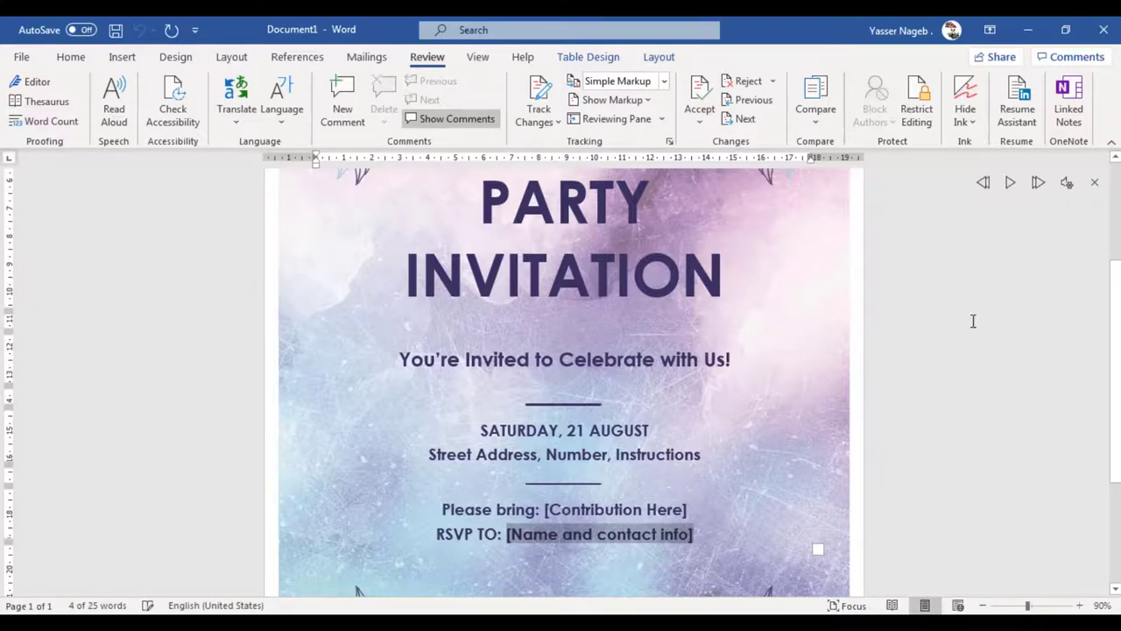
Switch the Read Aloud voice to Microsoft Zira and play the flyer in it
left_click(1067, 186)
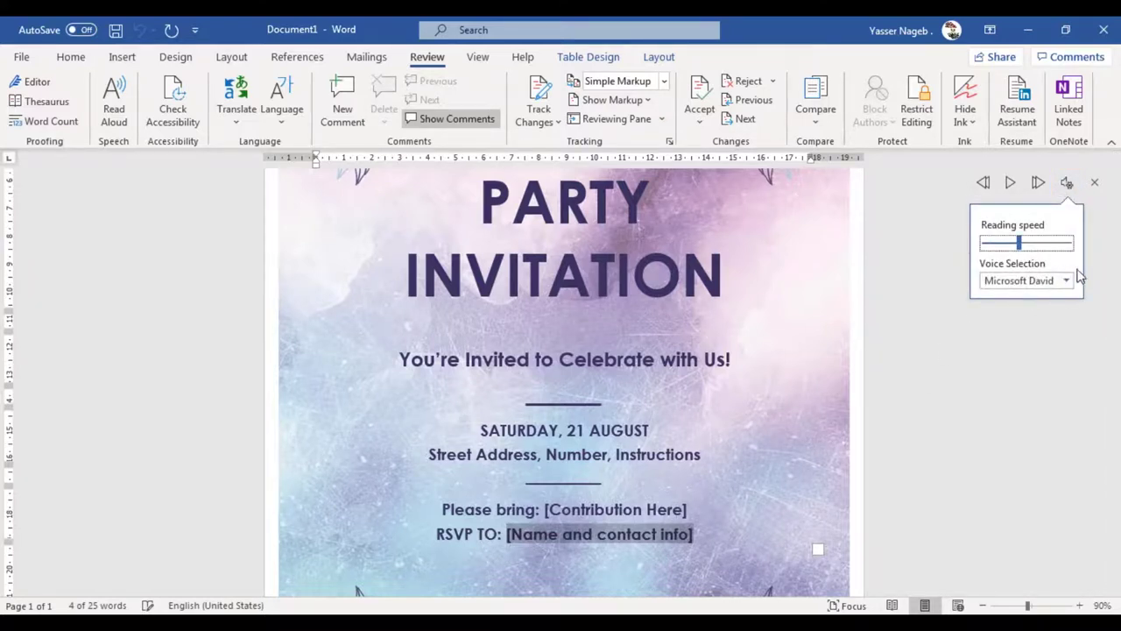
left_click(1066, 281)
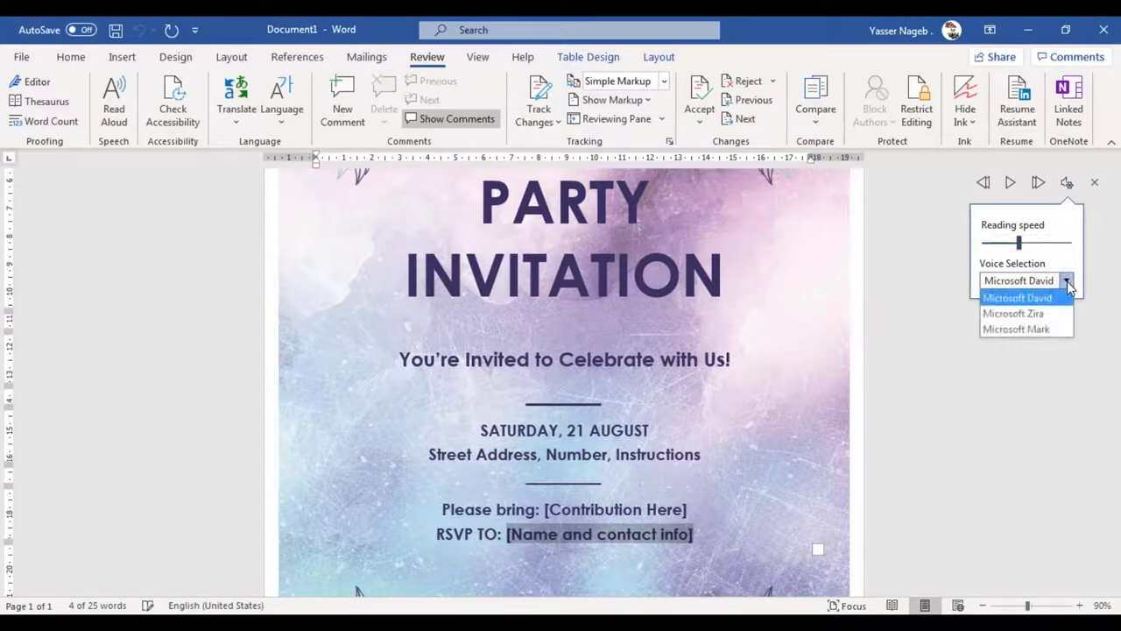
left_click(1014, 330)
left_click(1004, 302)
left_click(1012, 186)
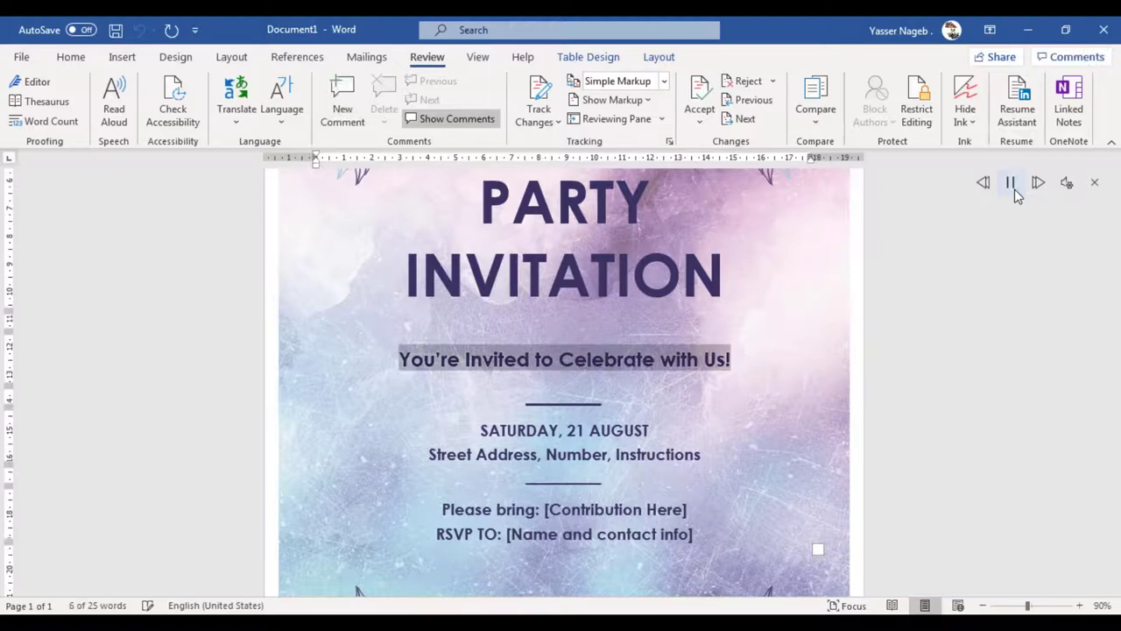
Try the Microsoft Mark voice, then switch back to Microsoft David
left_click(1067, 182)
left_click(1056, 280)
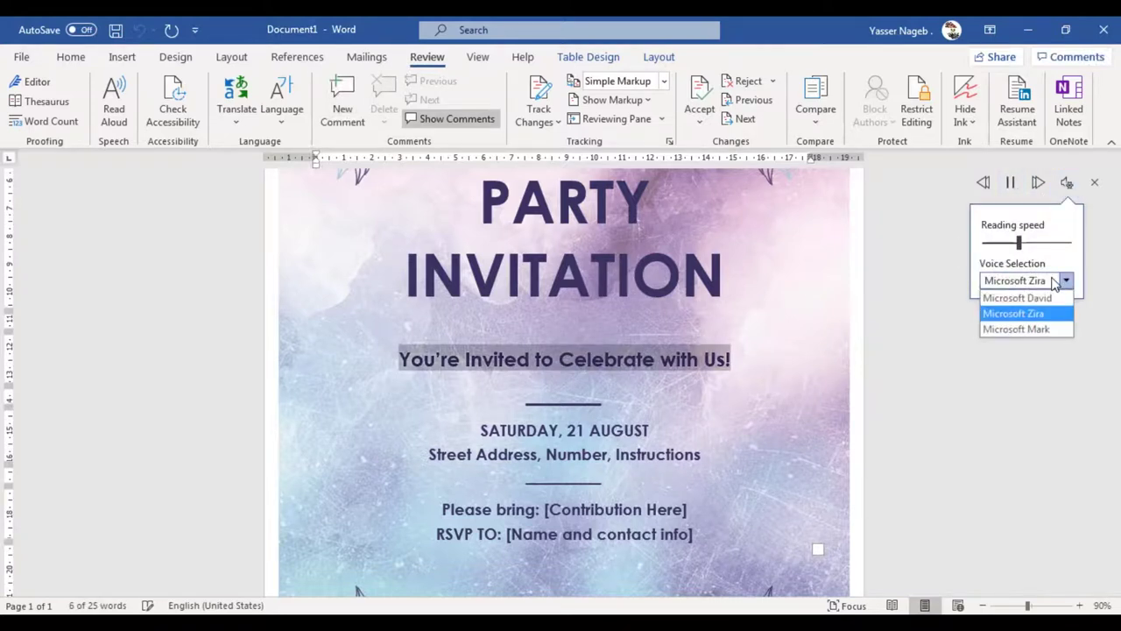
left_click(1017, 330)
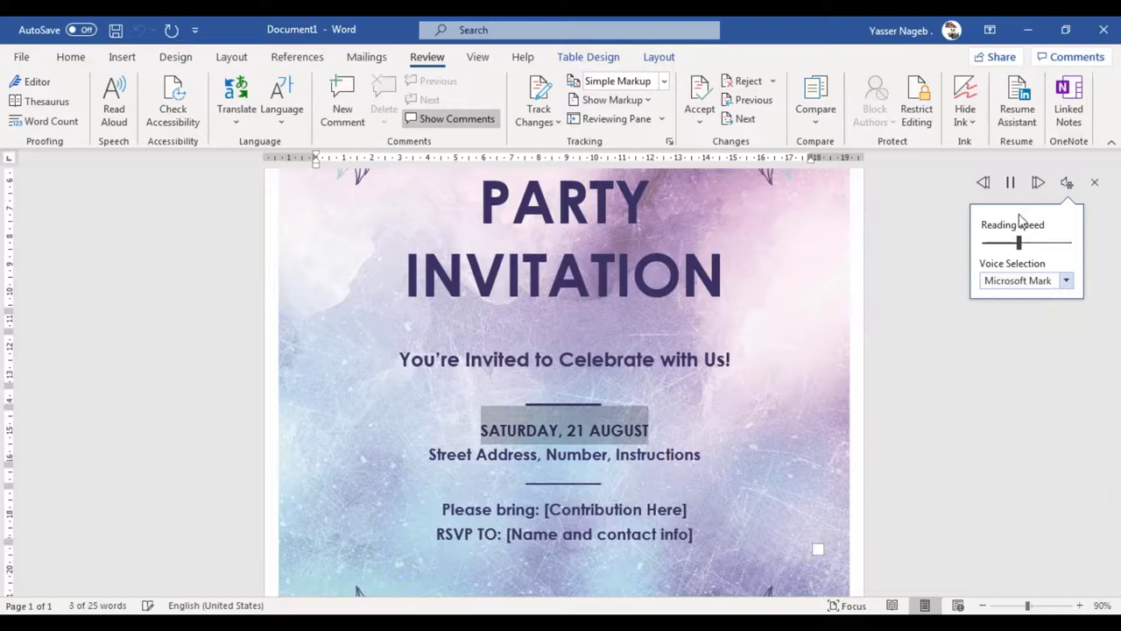
left_click(1043, 282)
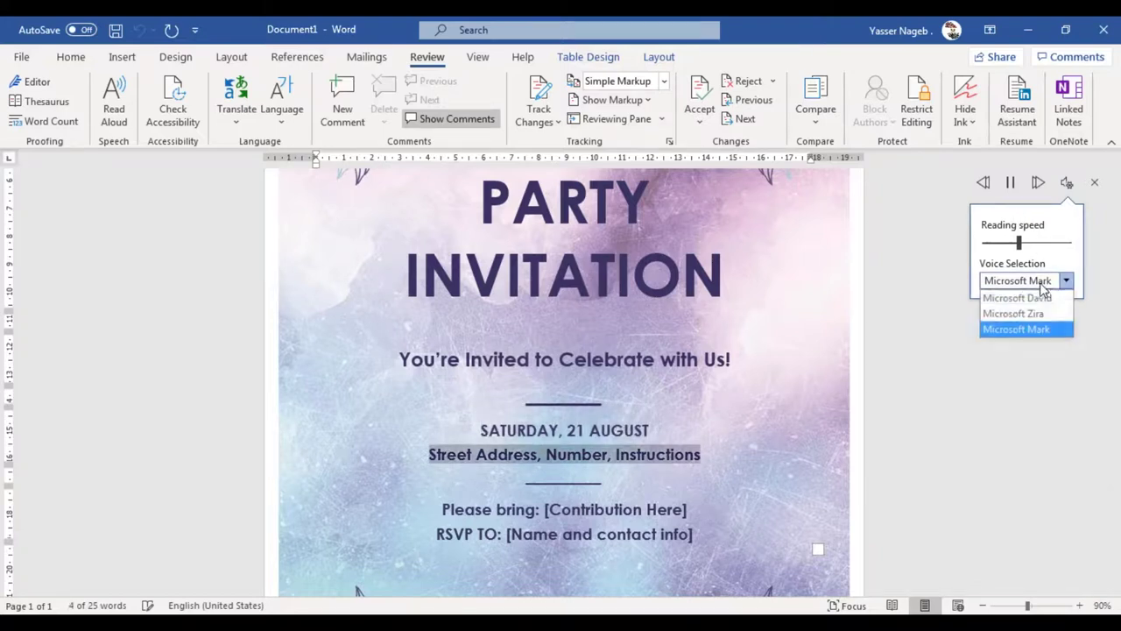
left_click(1014, 297)
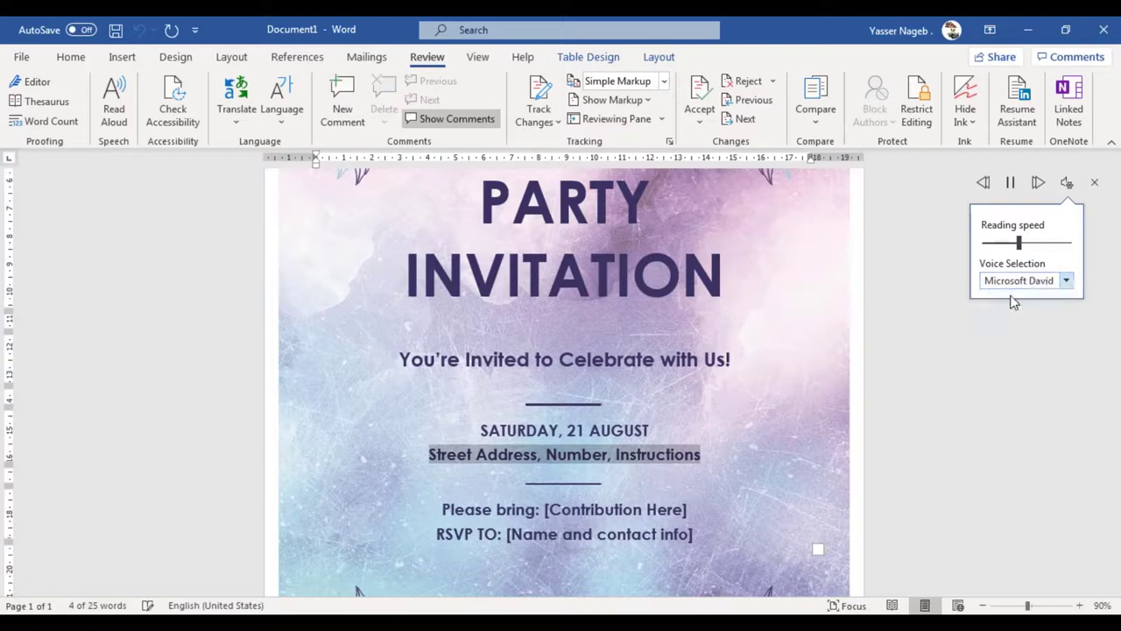
left_click(1067, 184)
left_click(1045, 282)
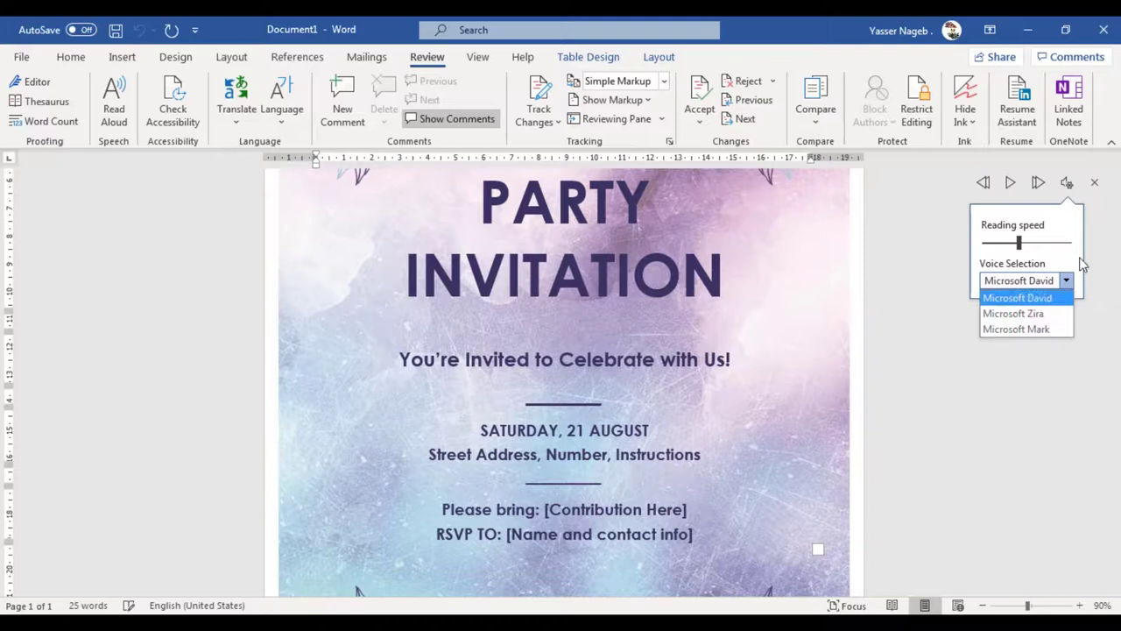
Replay from the Please bring line in the David voice, pausing at [Contribution Here]
left_click(931, 270)
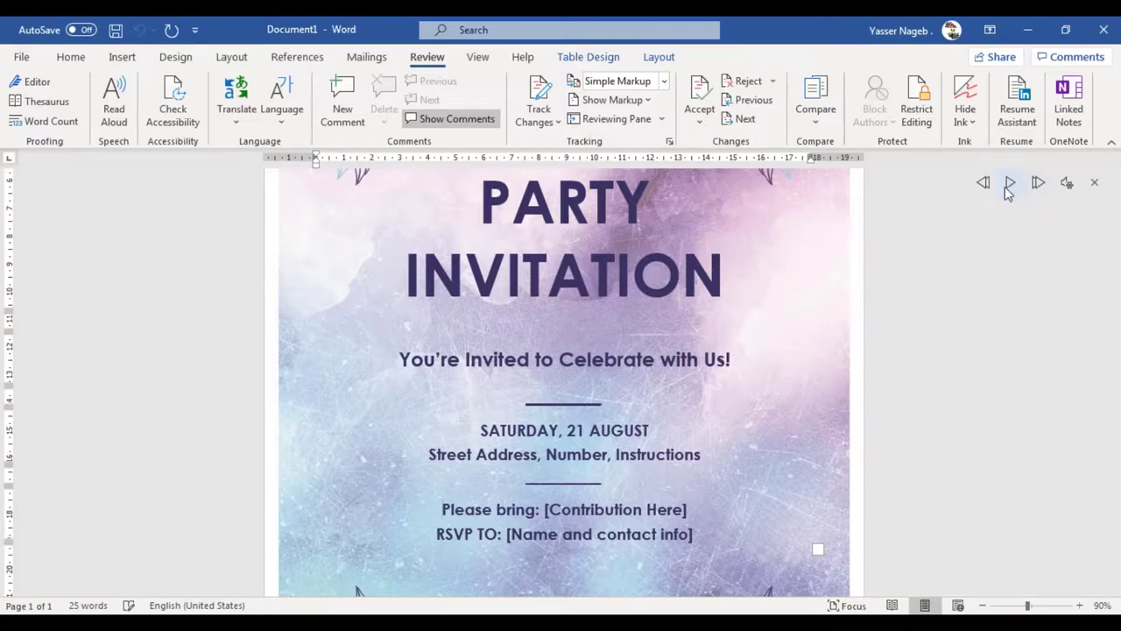
left_click(1039, 189)
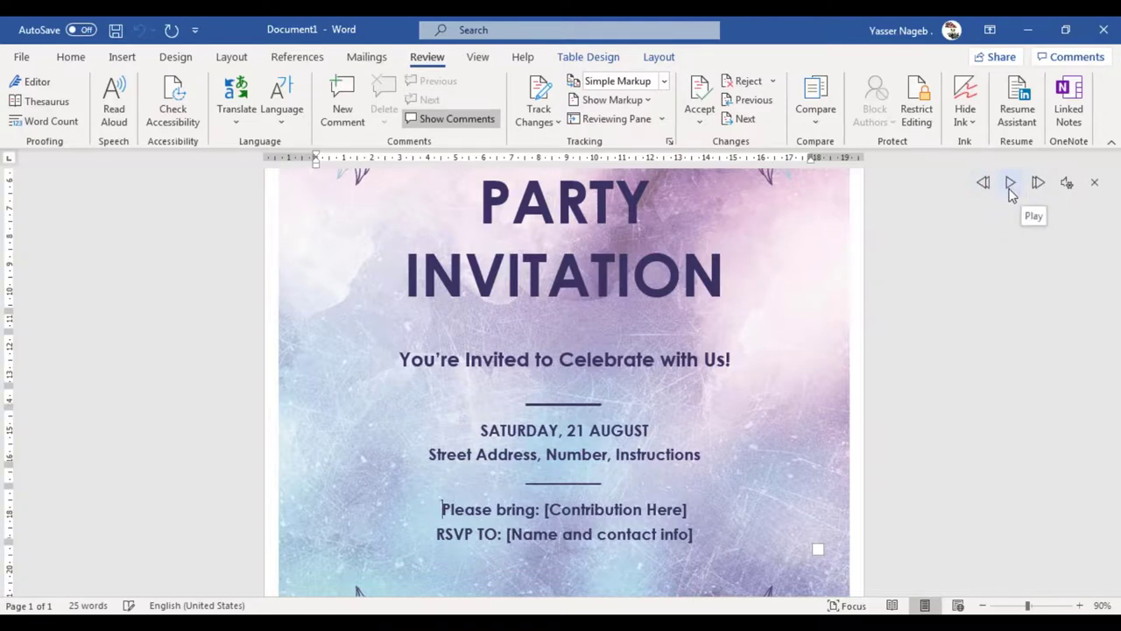
left_click(1010, 188)
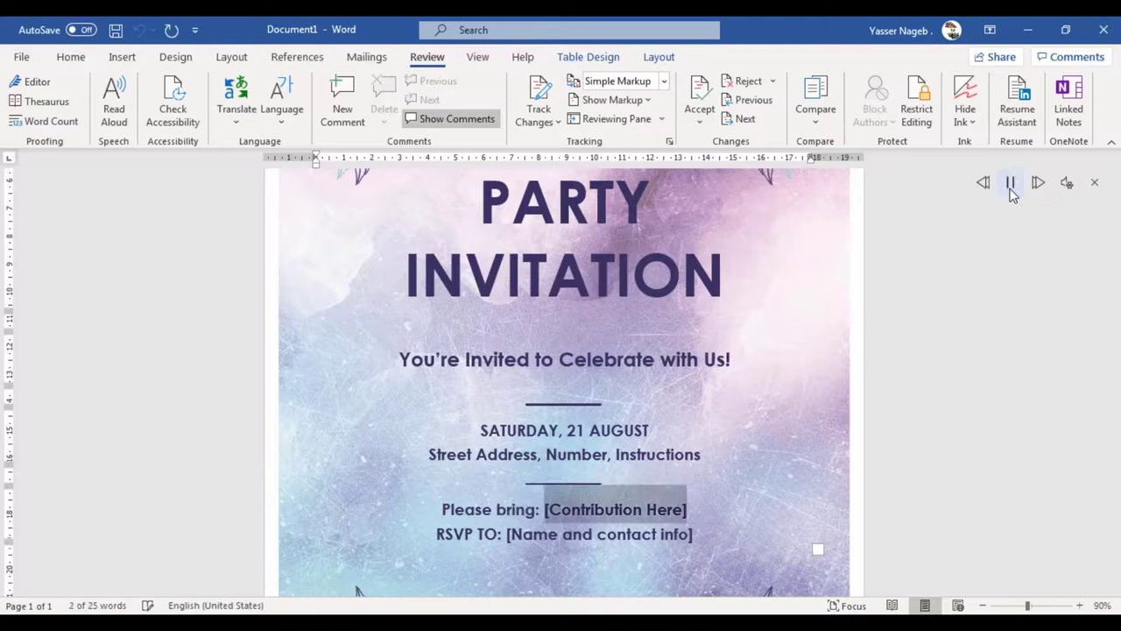
left_click(1010, 189)
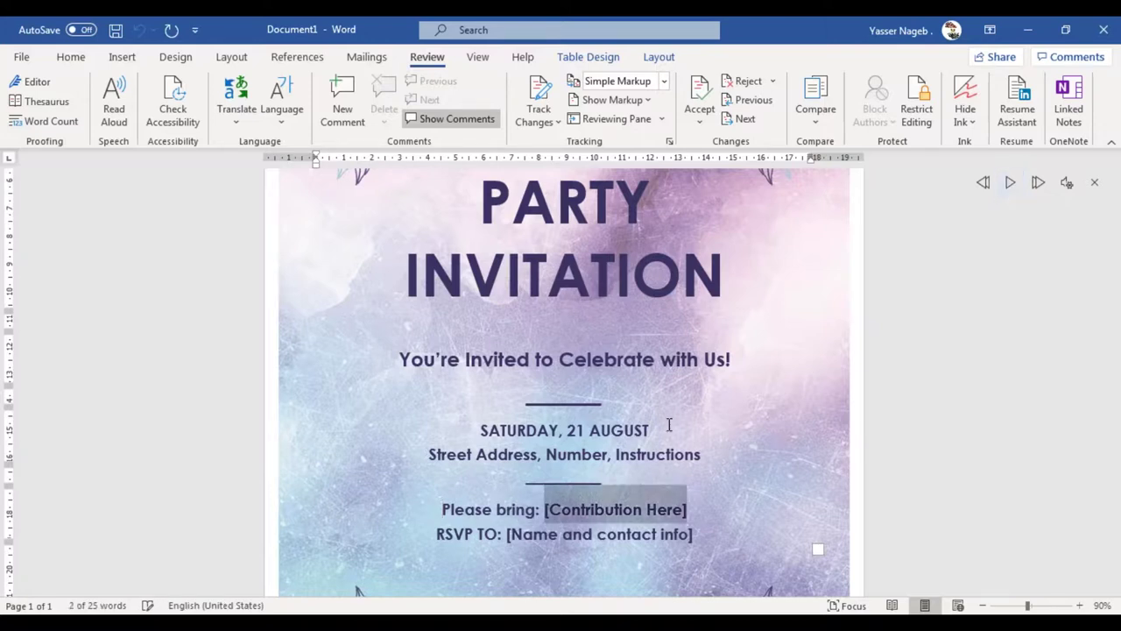